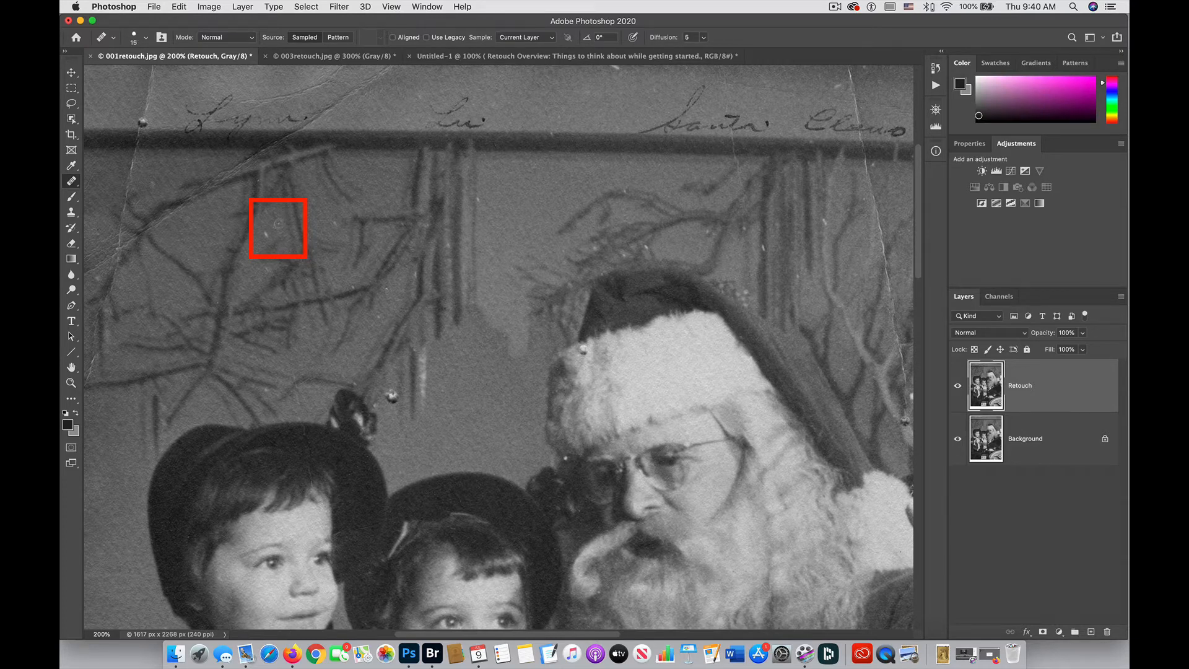
- Try larger and smaller healing brush tips, and set the brush size to 50 px
key("bracketright")
key("bracketright")
key("bracketright")
key("bracketleft")
key("bracketleft")
key("bracketleft")
key("bracketright")
left_click(144, 42)
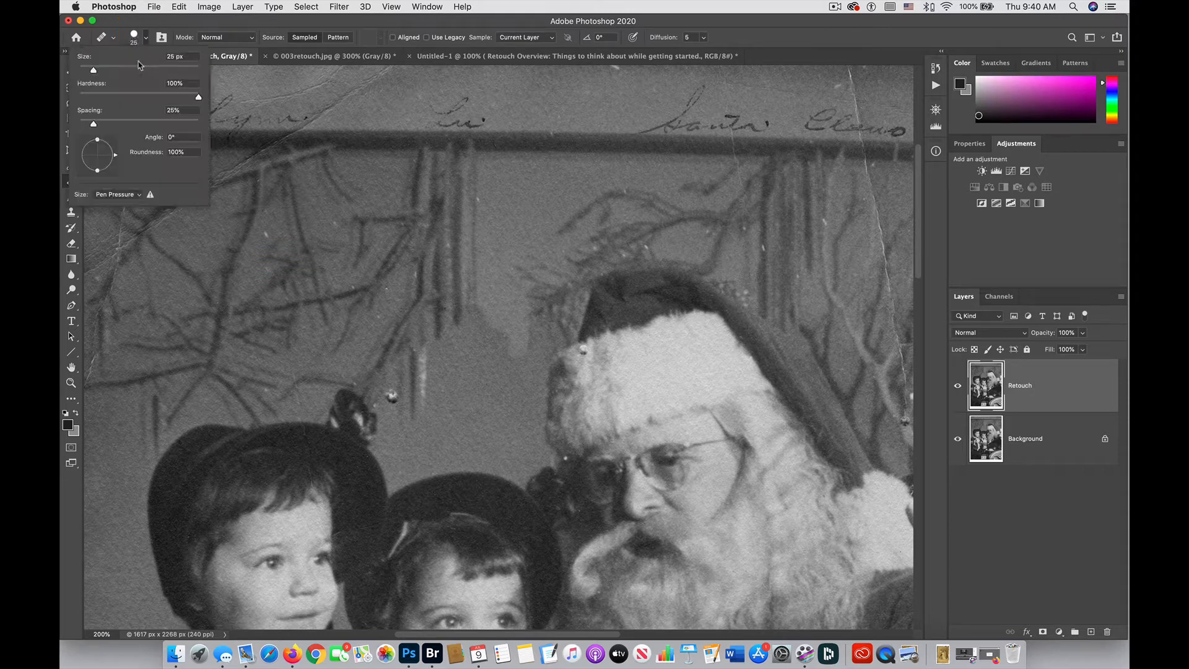
mouse_move(94, 70)
left_mouse_down()
mouse_move(148, 76)
mouse_move(109, 70)
left_mouse_up()
key("Return")
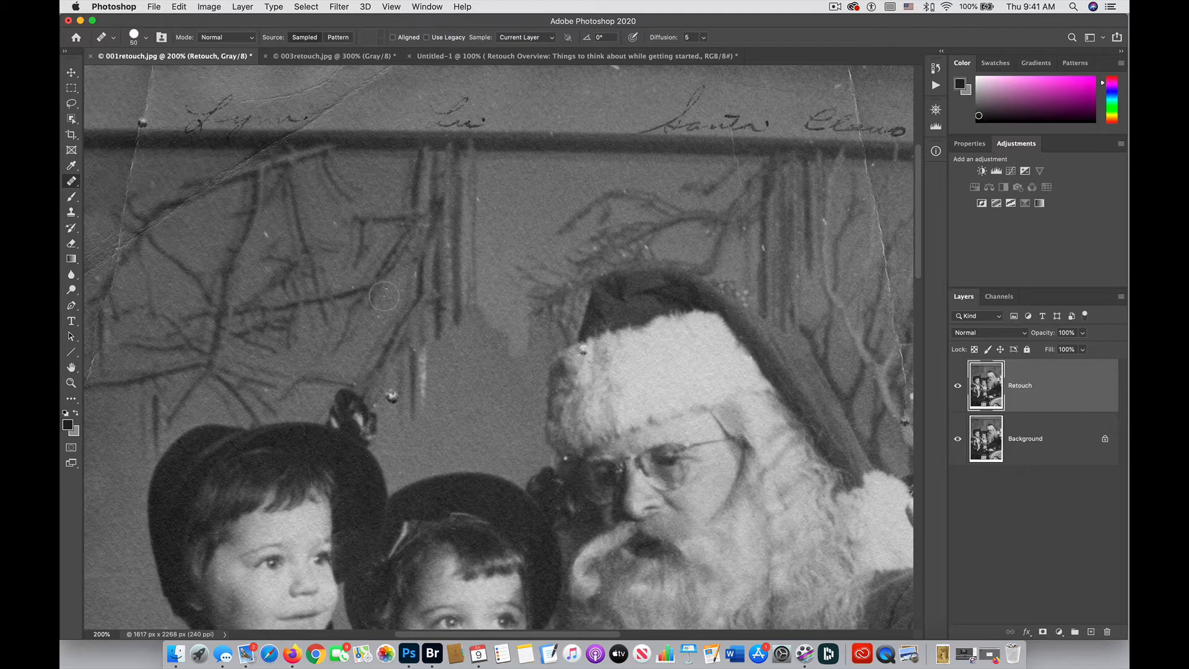
- Shrink the healing brush and heal the white speck among the backdrop branches using clean backdrop sampled beside it
key("bracketleft")
key("bracketleft")
key("bracketleft")
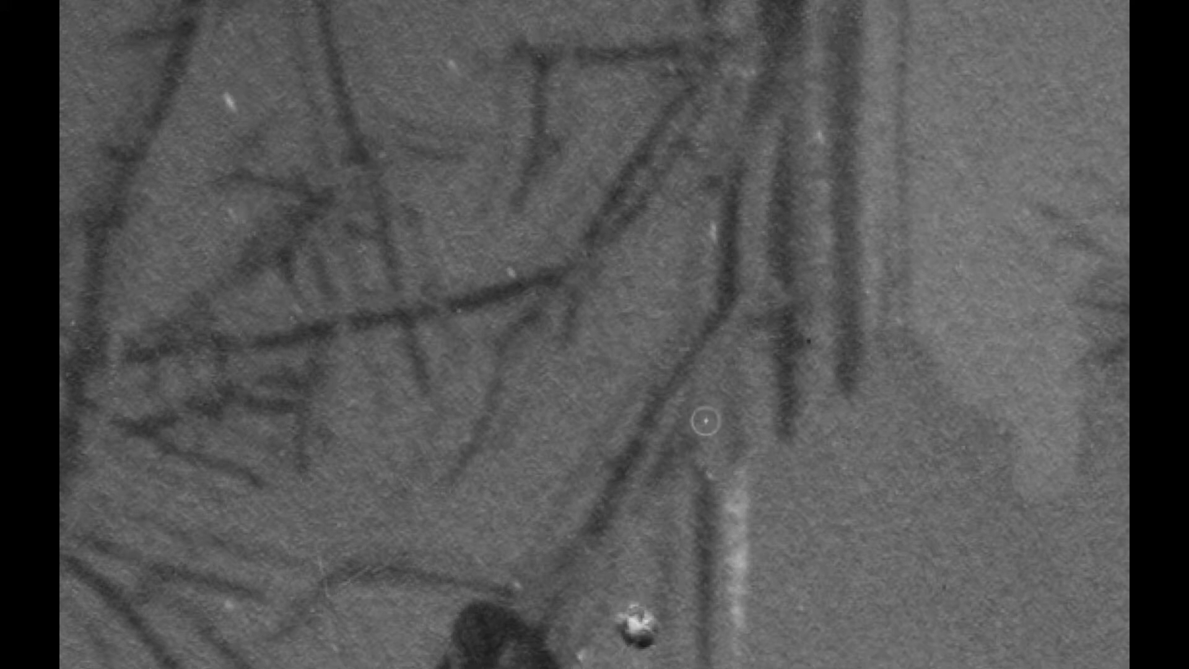
left_click(261, 82, "alt")
left_click(230, 102)
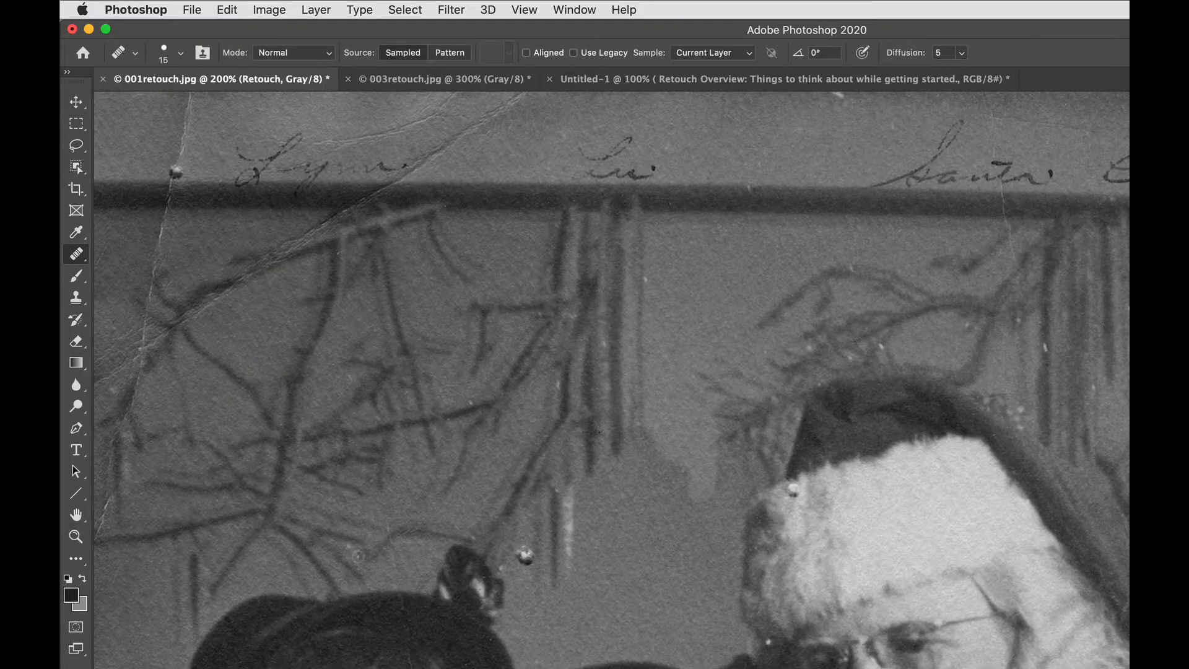
- Reduce the brush to 10 px and heal the small speck above the left child's hat with nearby backdrop texture
left_click(352, 552)
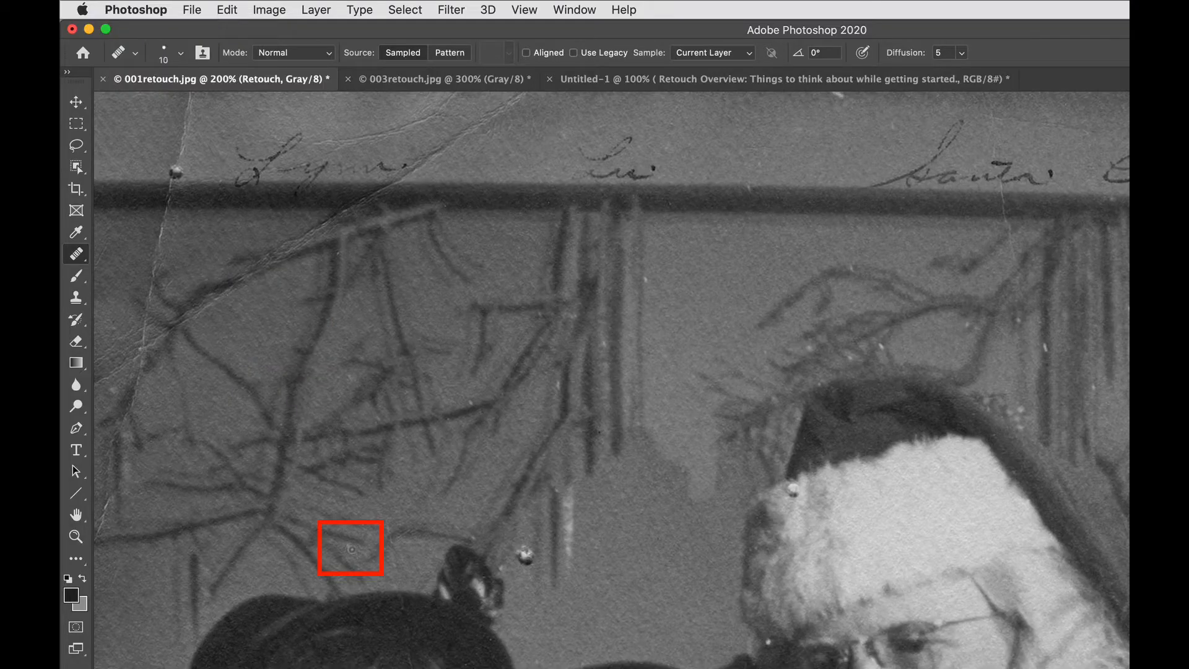
key("bracketleft")
left_click(357, 555, "alt")
left_click(350, 547)
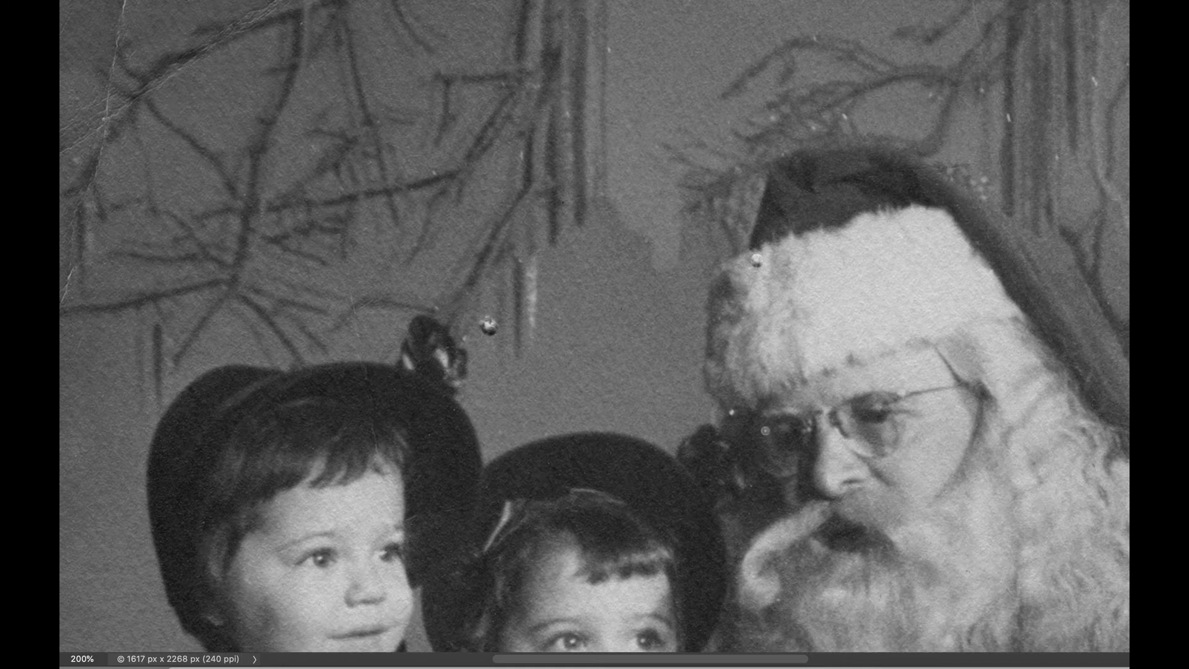
- Heal the white spot in the dark area beside Santa's glasses
scroll(765, 429, "down", 5)
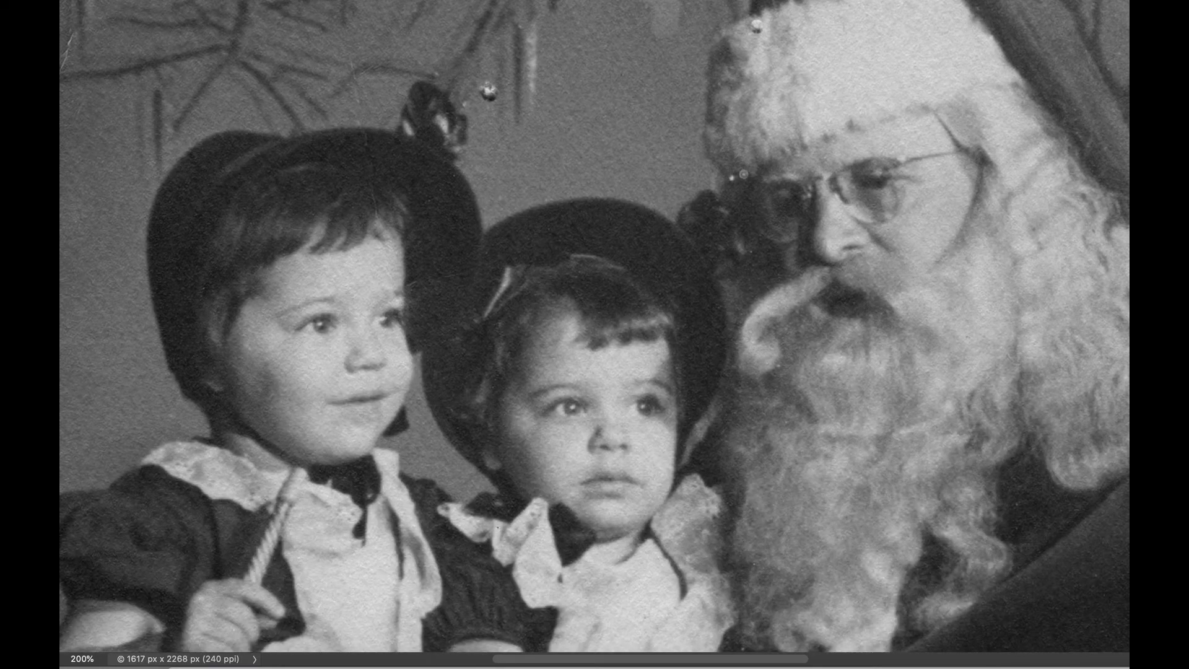
left_click(742, 189)
left_click(732, 179)
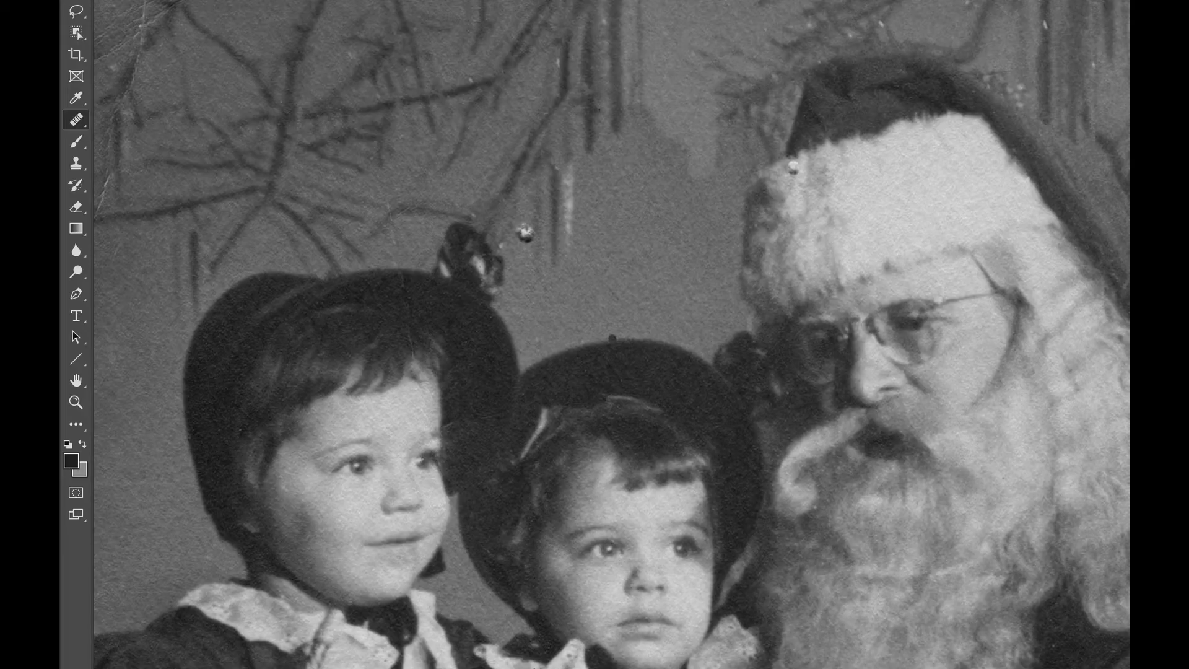
- Heal the crease in the photo's upper-left border above the dark rail, sampling clean backdrop beside it, and try a dab at the top edge
scroll(613, 338, "up", 4)
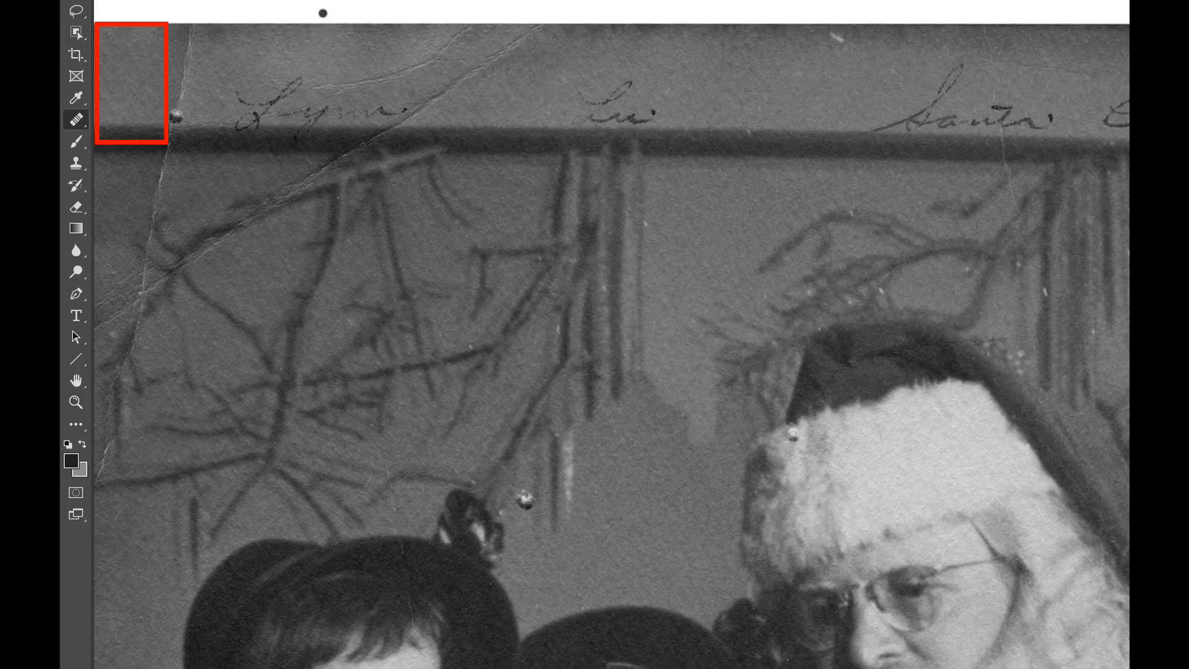
left_click(180, 44)
left_click(206, 50, "alt")
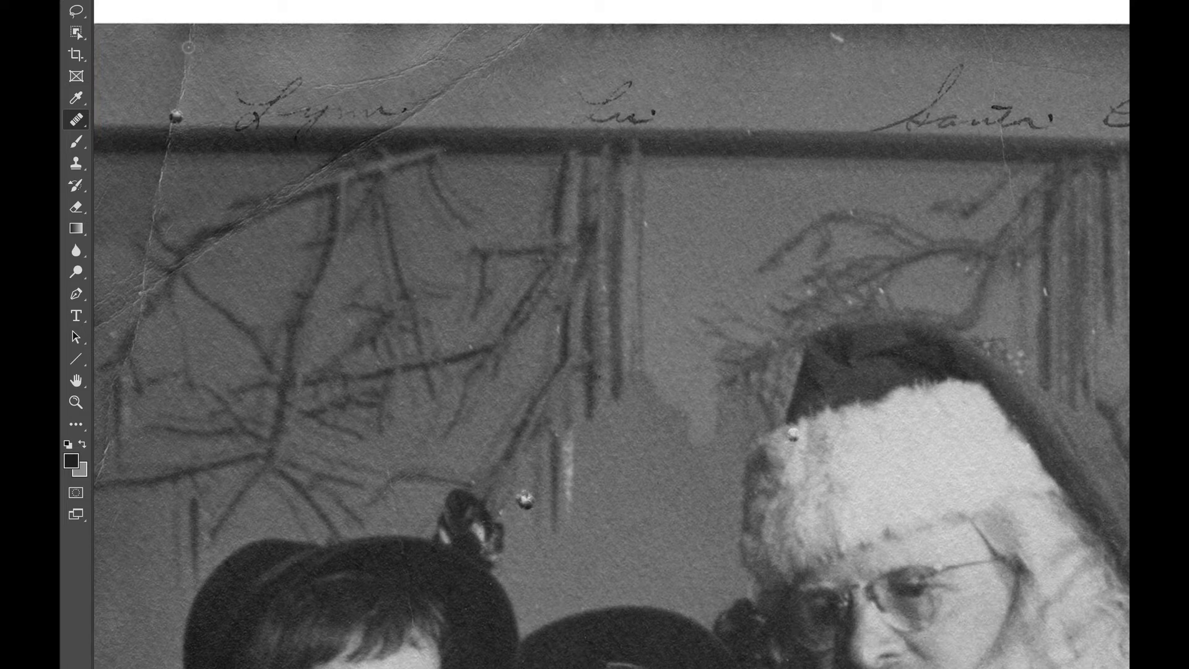
left_click_drag(190, 46, 179, 103)
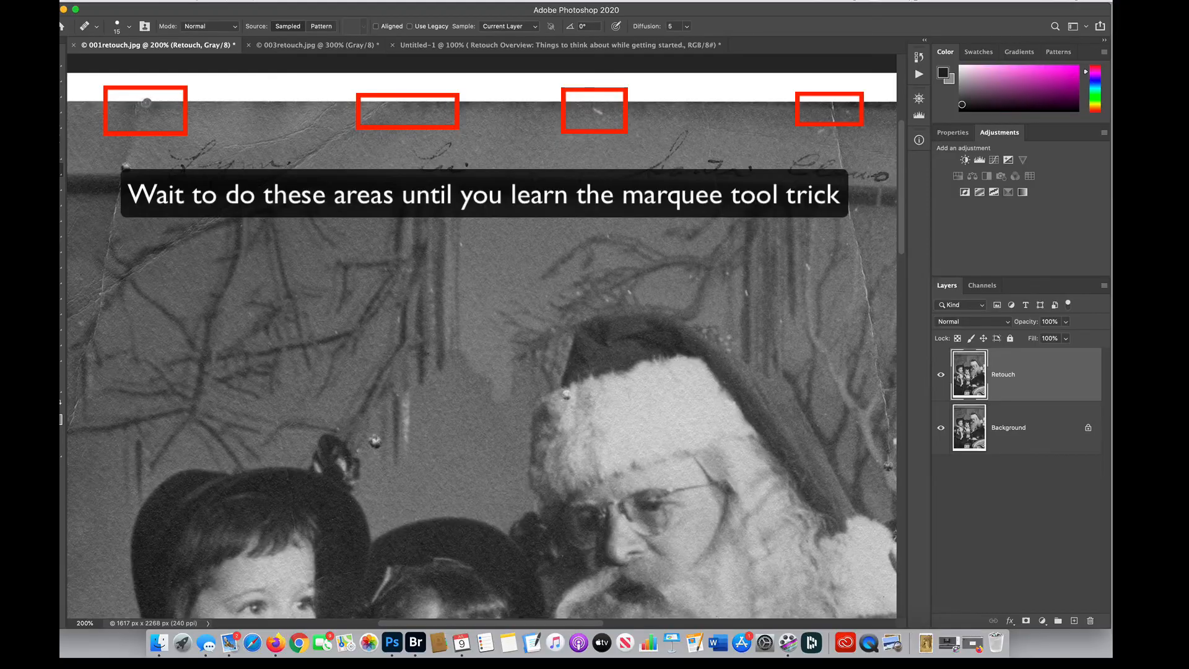
left_click(146, 102)
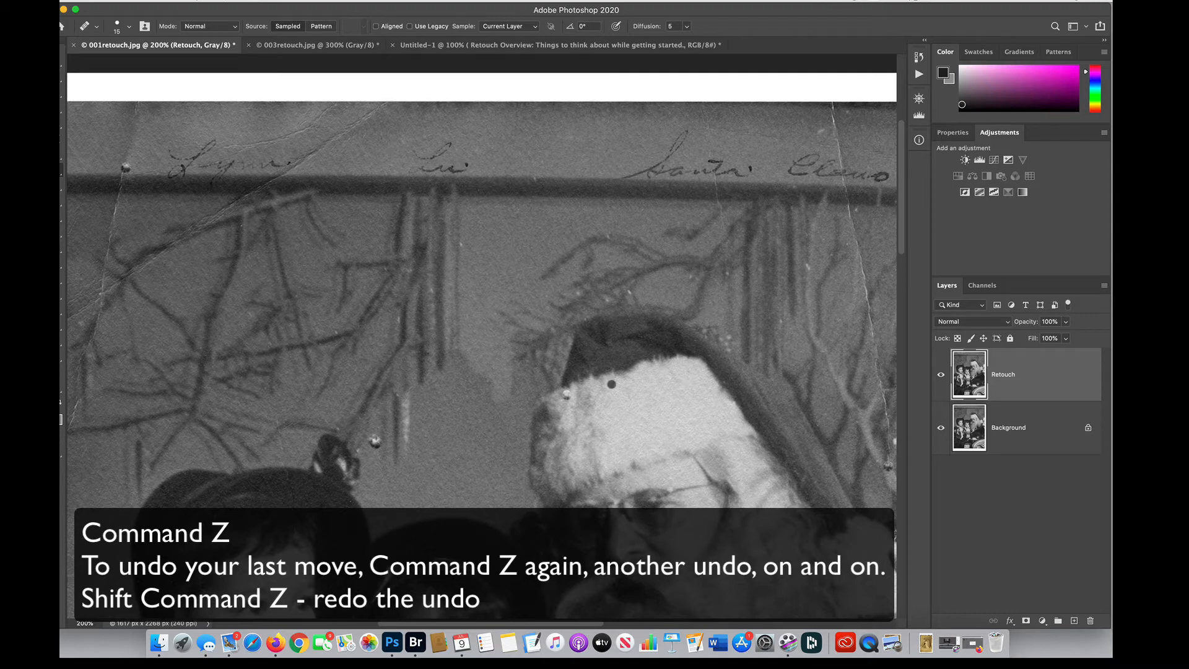
- Sample clean dark cloth next to the white speck below the left child's skirt as the healing source
scroll(580, 384, "down", 5)
scroll(578, 384, "down", 5)
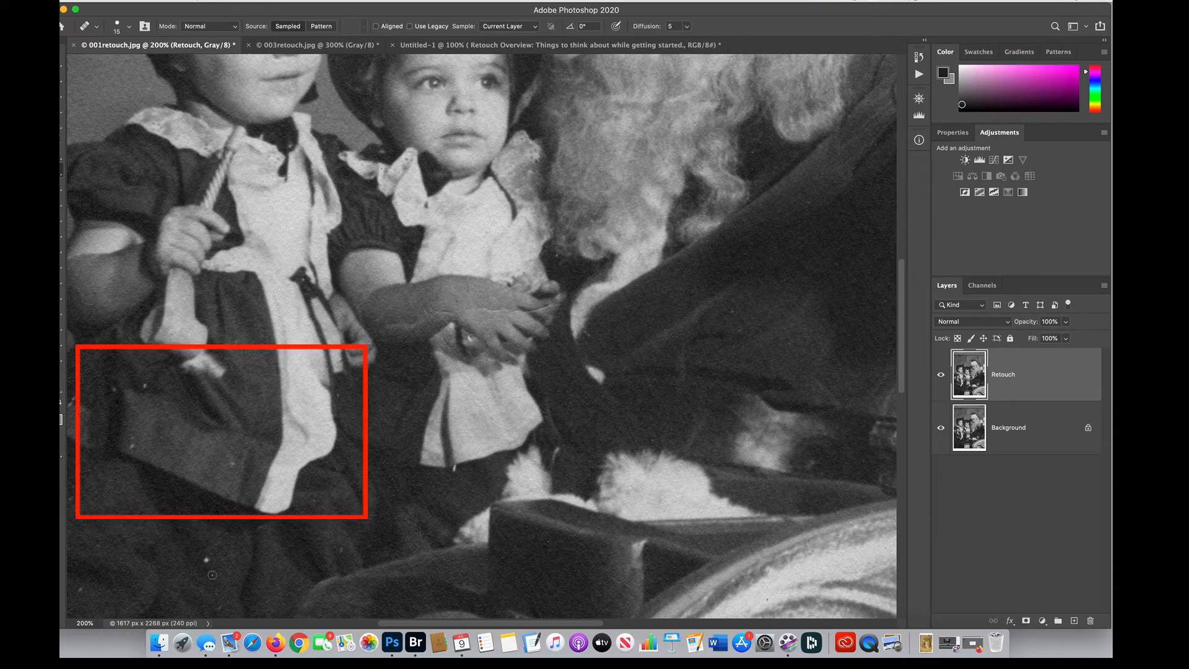
left_click(212, 574, "alt")
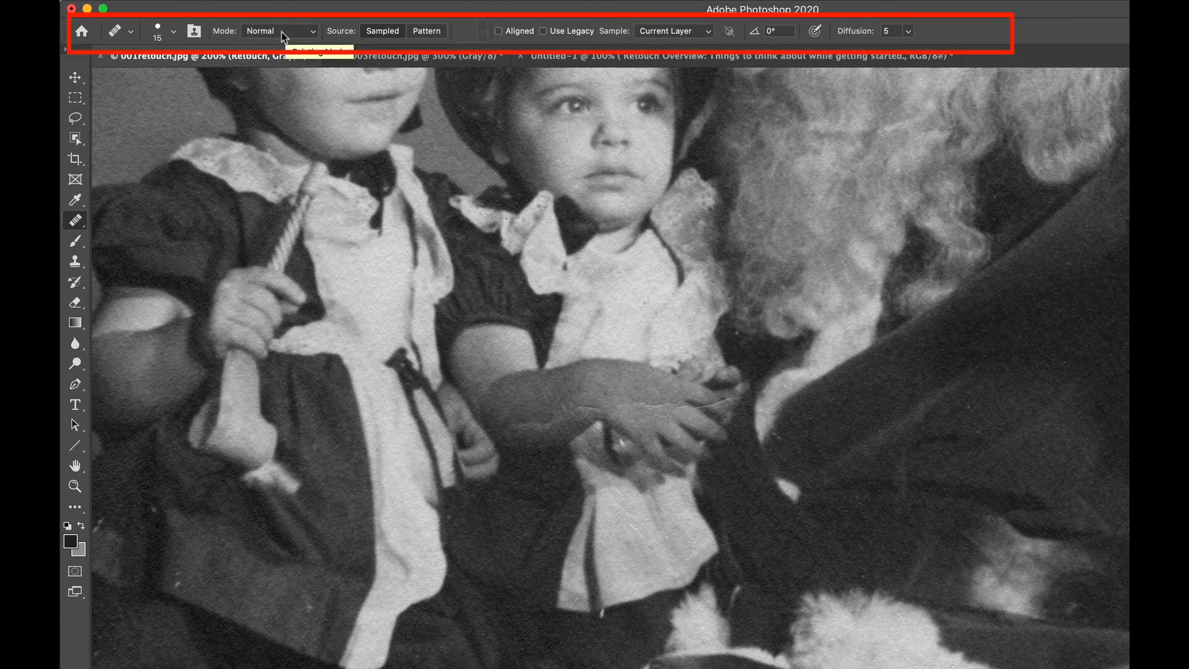
- Turn on aligned sampling for the Healing Brush
left_click(510, 31)
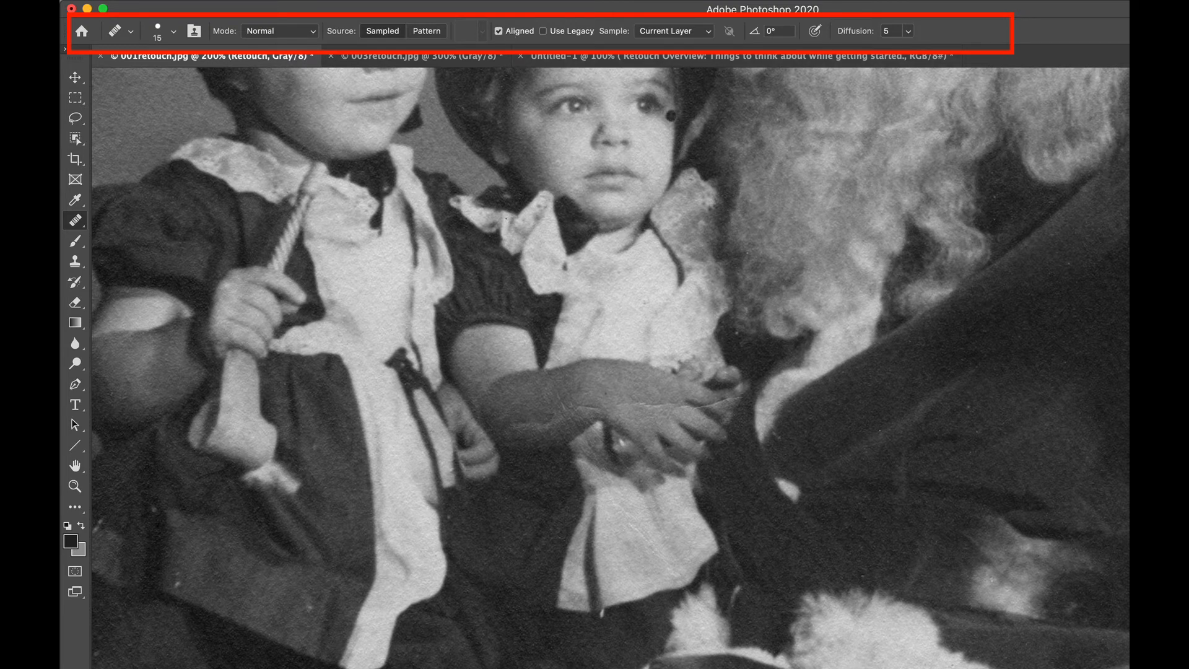